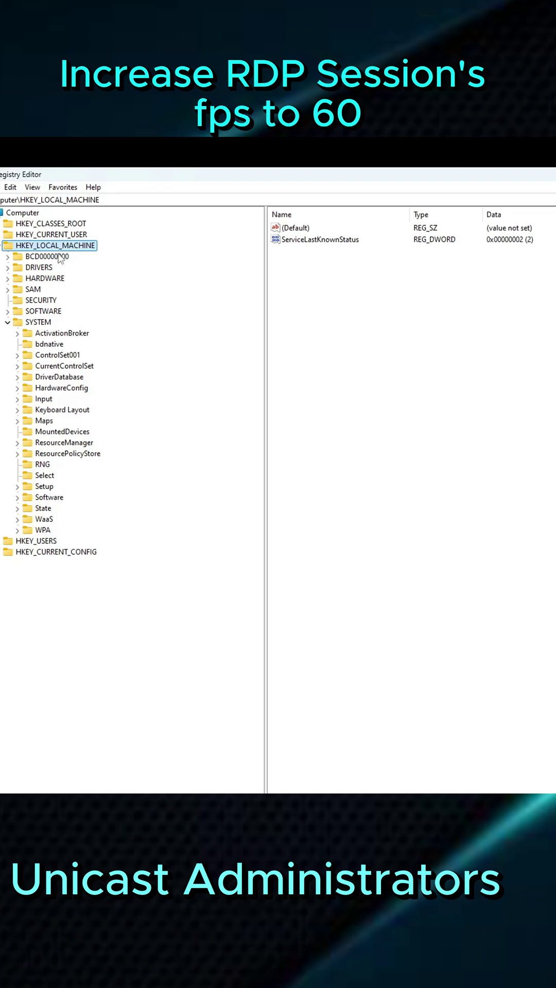
Expand SYSTEM\CurrentControlSet\Control\Terminal Server\WinStations in the tree to reveal Console and RDP-Tcp
{"action": "left_click", "coordinate": [33, 324]}
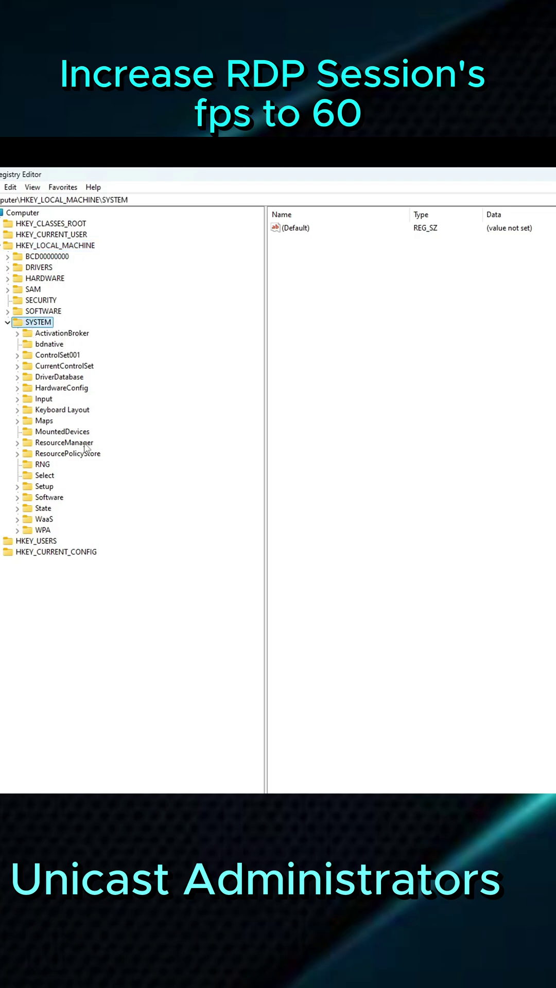
{"action": "left_click", "coordinate": [54, 367]}
{"action": "double_click", "coordinate": [55, 368]}
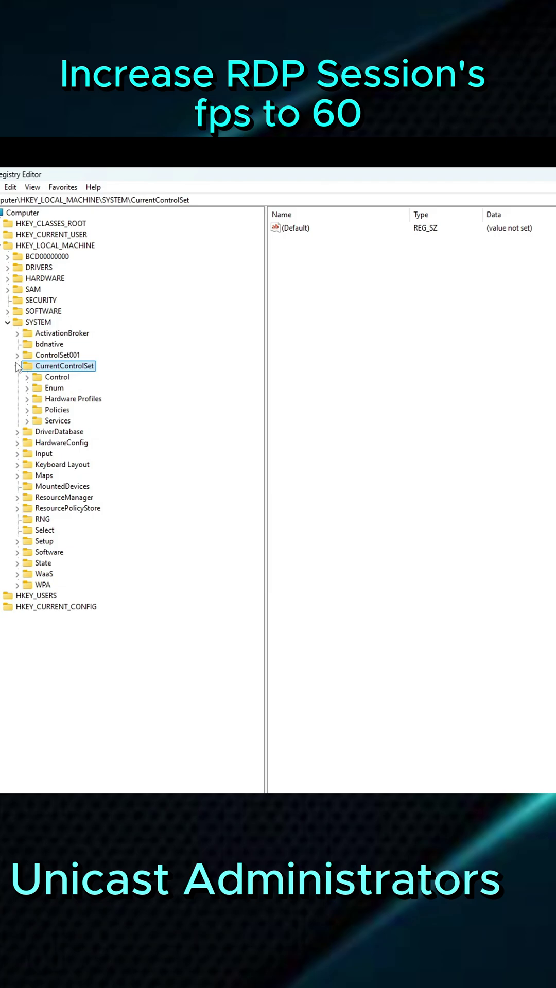
{"action": "left_click", "coordinate": [51, 378]}
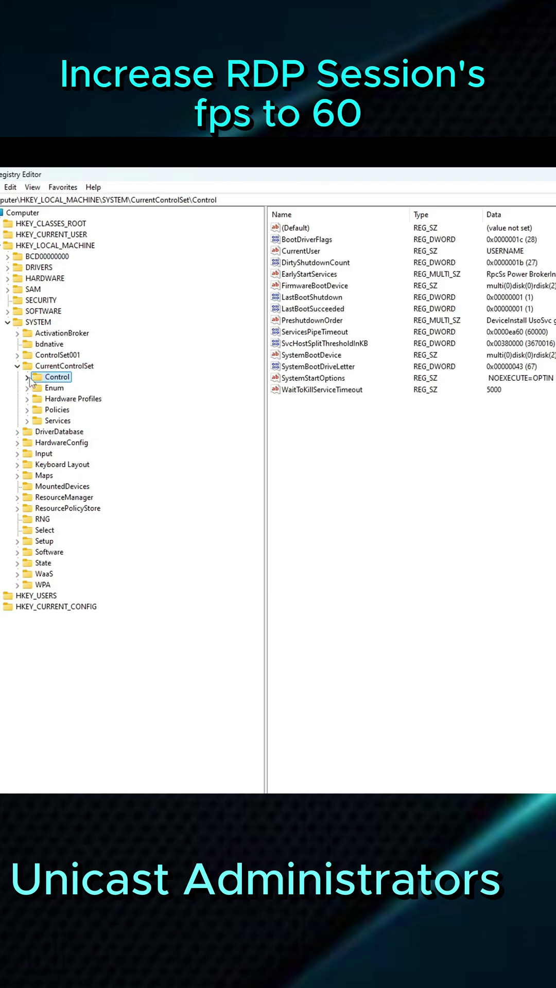
{"action": "left_click", "coordinate": [29, 377]}
{"action": "left_click", "coordinate": [59, 367]}
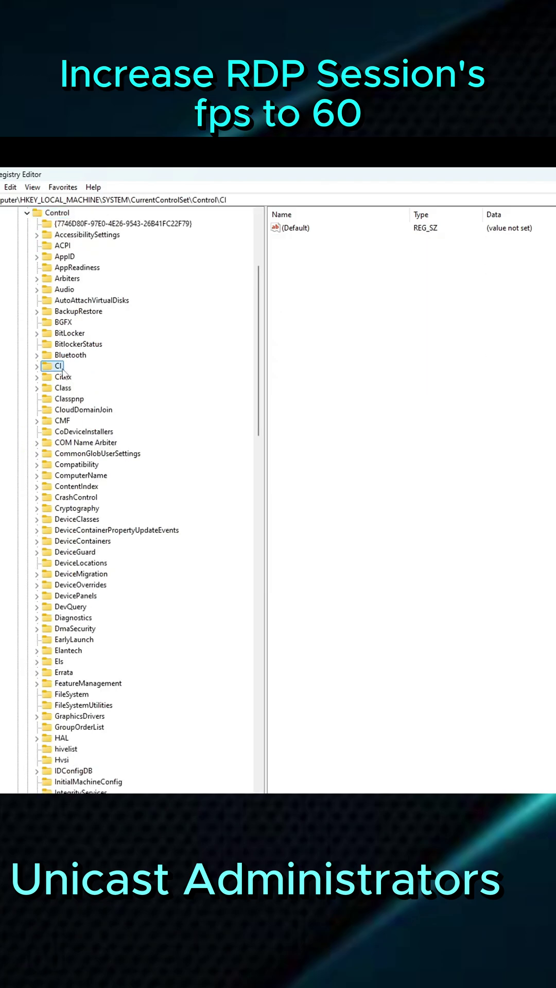
{"action": "type", "text": "ter"}
{"action": "scroll", "coordinate": [62, 370], "scroll_direction": "down", "scroll_amount": 7}
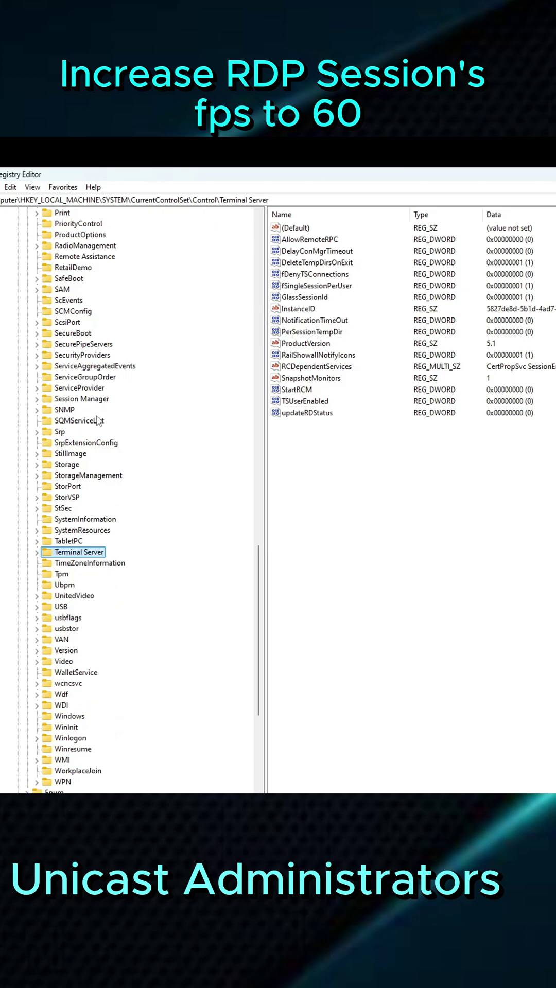
{"action": "left_click", "coordinate": [36, 552]}
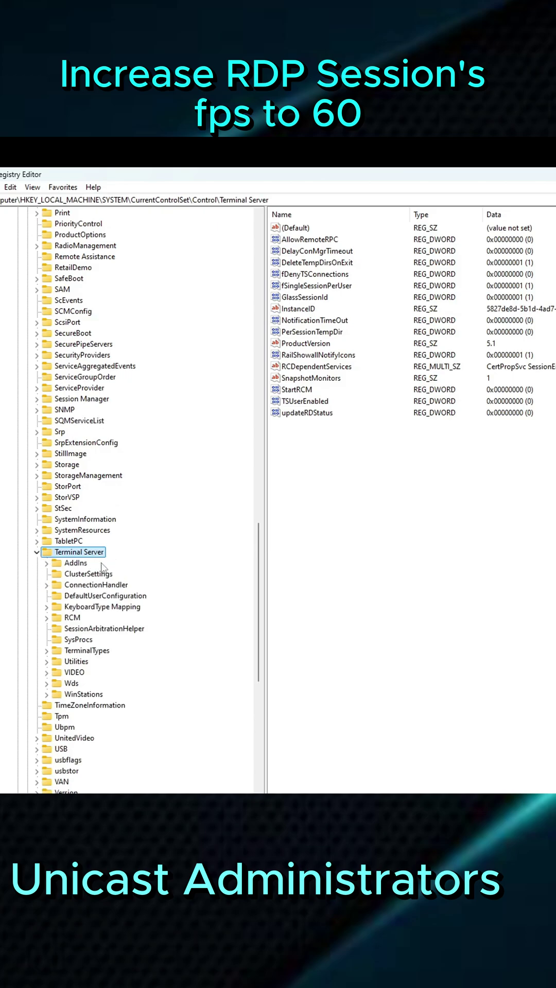
{"action": "scroll", "coordinate": [109, 567], "scroll_direction": "down", "scroll_amount": 2}
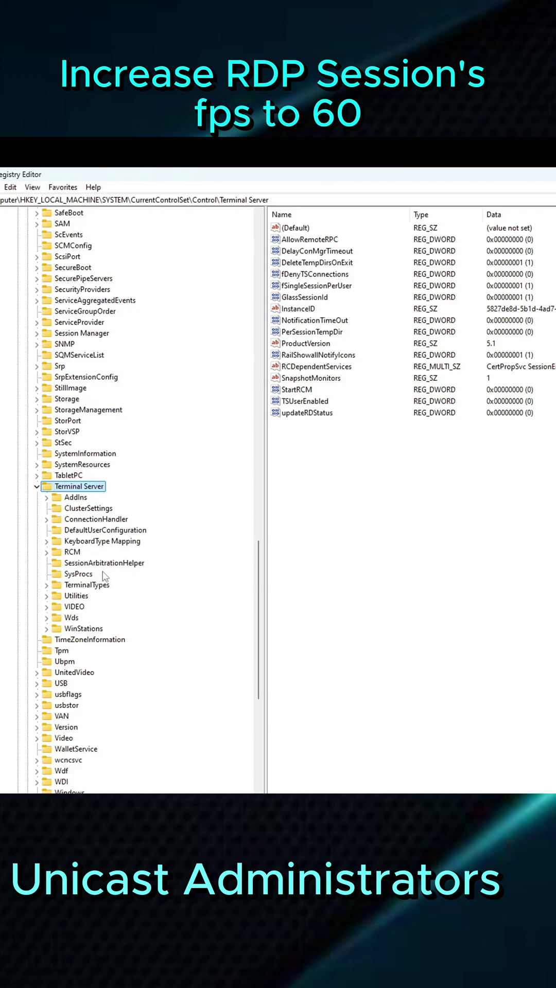
{"action": "left_click", "coordinate": [84, 629]}
{"action": "left_click", "coordinate": [46, 629]}
{"action": "scroll", "coordinate": [146, 573], "scroll_direction": "down", "scroll_amount": 3}
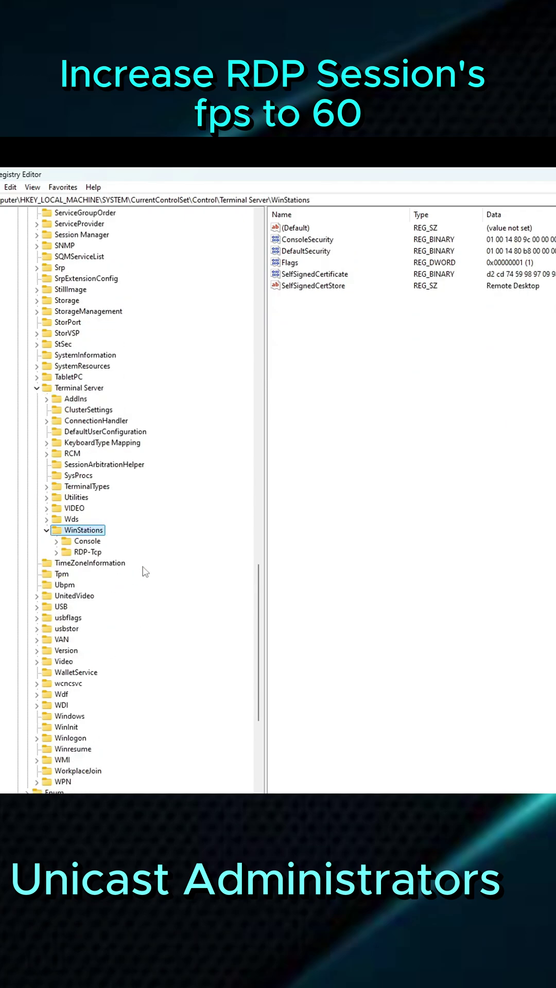
Create a new DWORD (32-bit) value named DWMFRAMEINTERVAL under WinStations
{"action": "right_click", "coordinate": [102, 537]}
{"action": "mouse_move", "coordinate": [128, 553]}
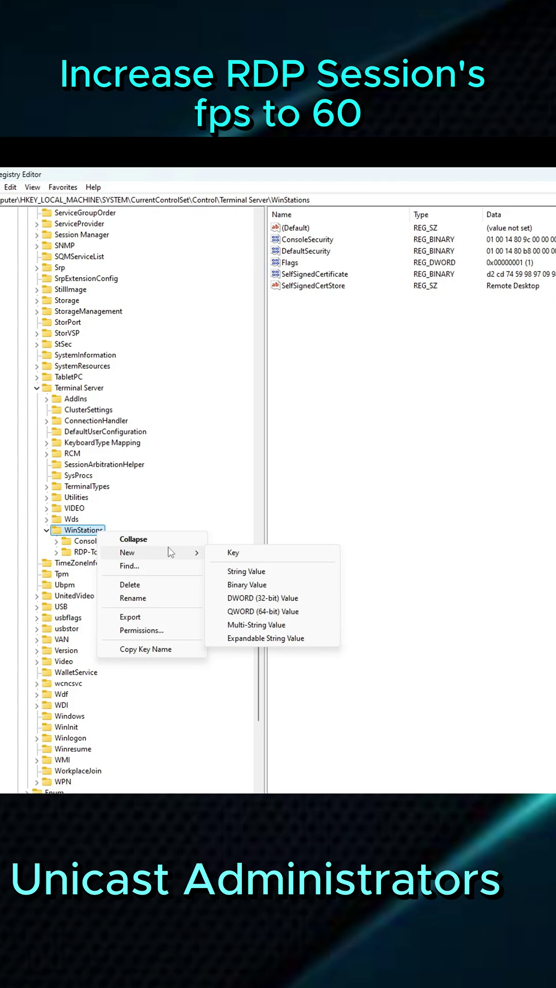
{"action": "left_click", "coordinate": [308, 607]}
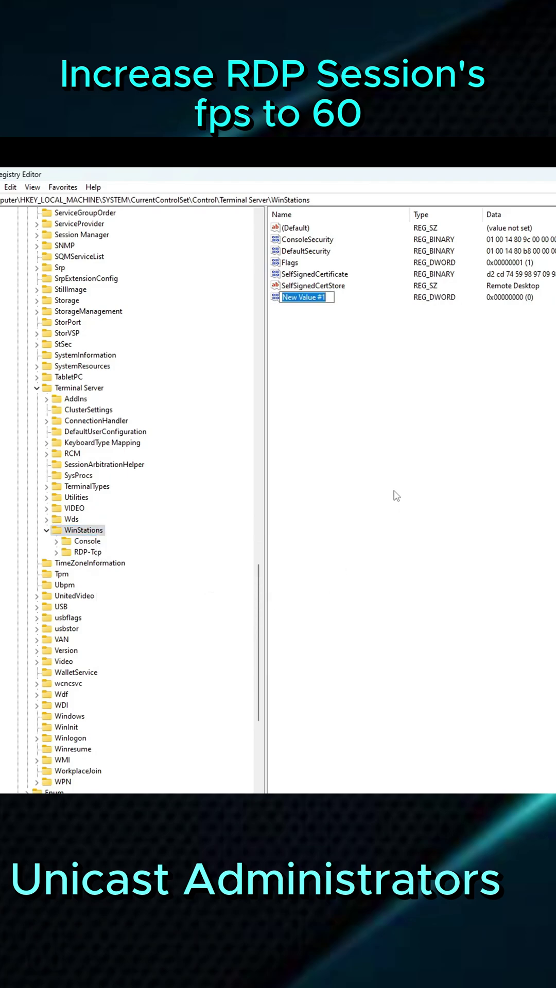
{"action": "type", "text": "DWMFRAMEINTERVAL"}
{"action": "key", "text": "Return"}
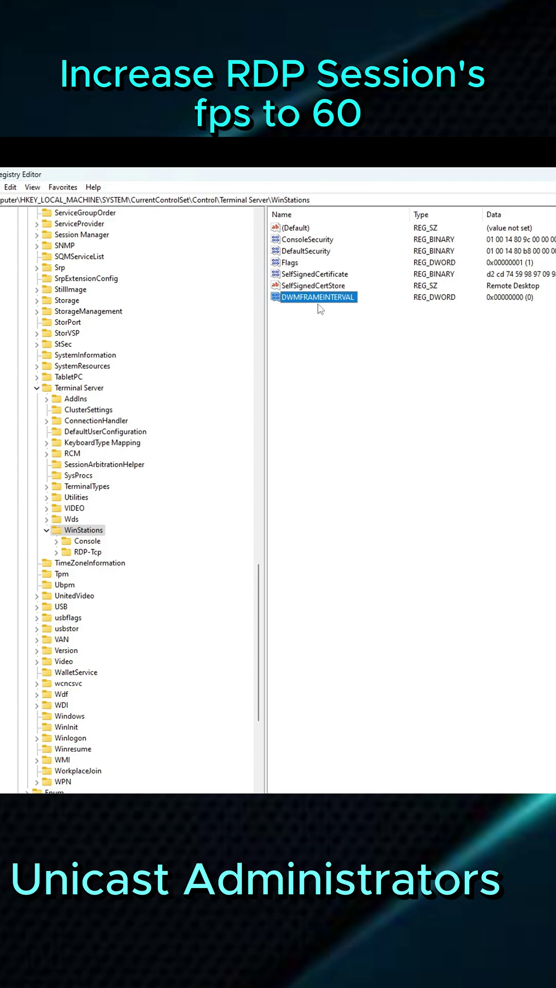
Set DWMFRAMEINTERVAL's value data to 15 in decimal base
{"action": "double_click", "coordinate": [319, 299]}
{"action": "left_click", "coordinate": [141, 301]}
{"action": "key", "text": "BackSpace"}
{"action": "type", "text": "15"}
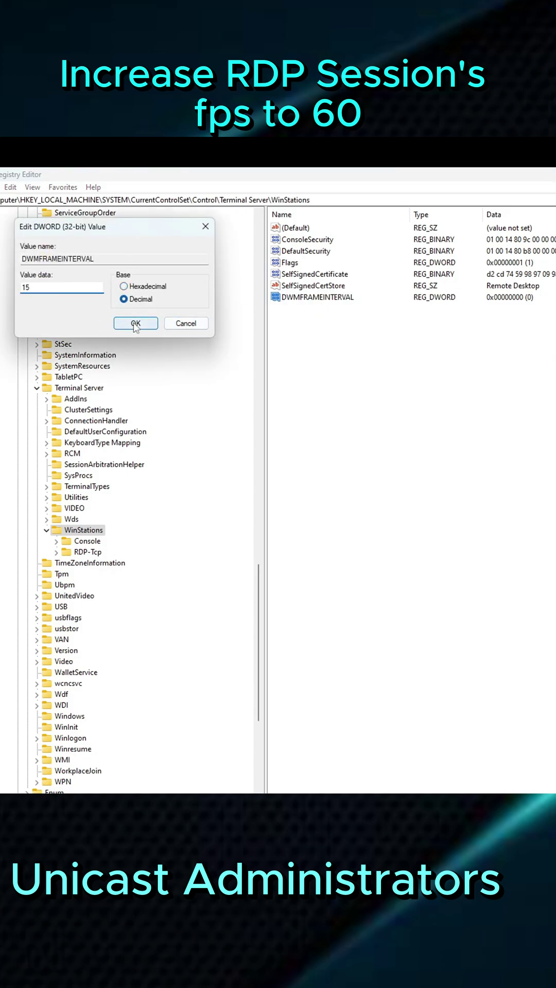
{"action": "left_click", "coordinate": [135, 323]}
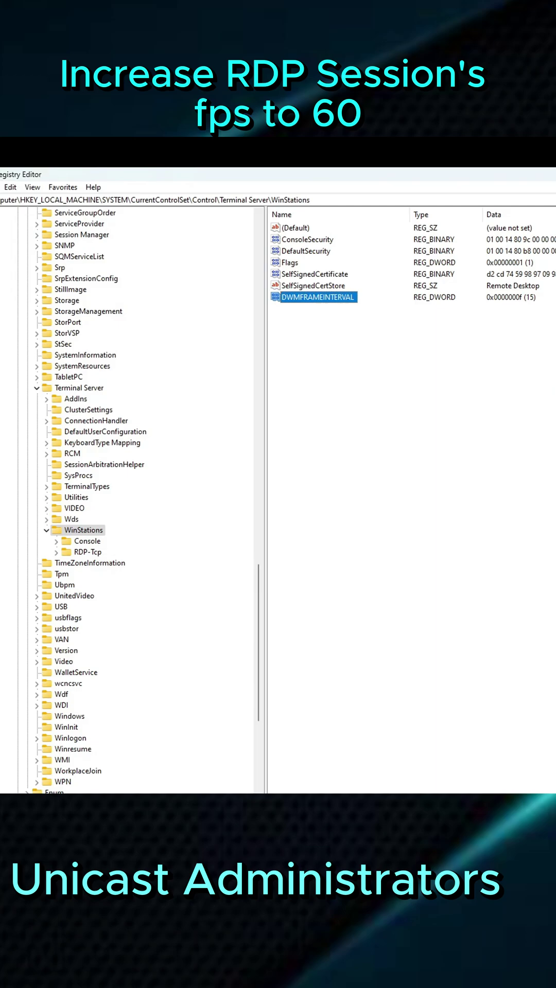